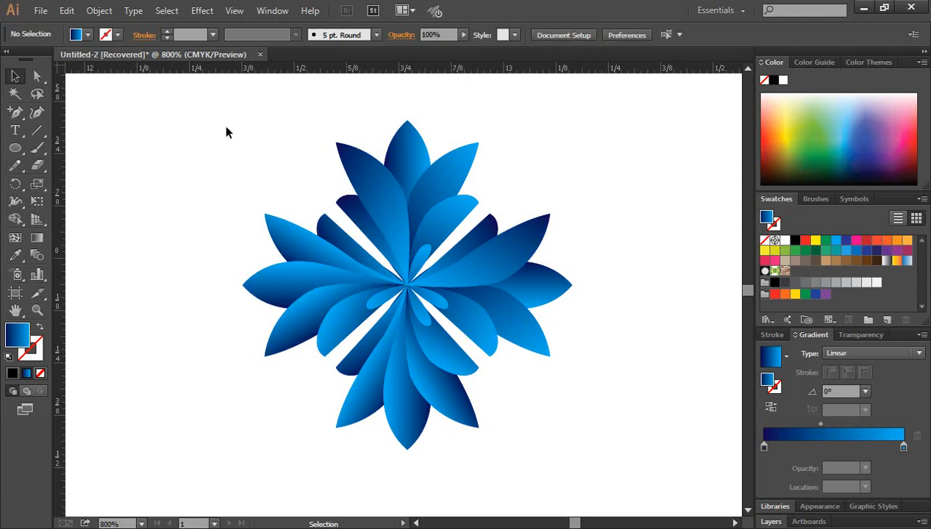
Step: Delete the entire existing blue flower from the artboard
{"action": "left_click_drag", "start_coordinate": [226, 128], "coordinate": [586, 446]}
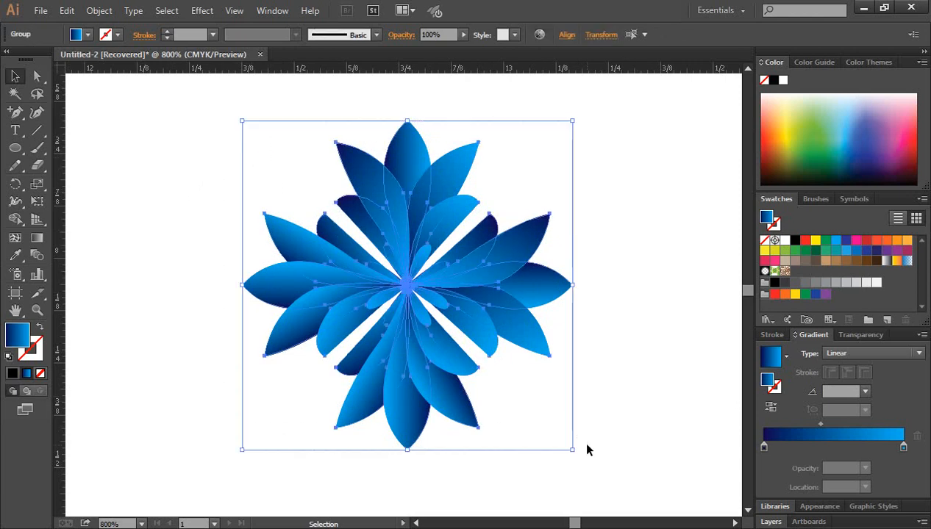
{"action": "key", "text": "Delete"}
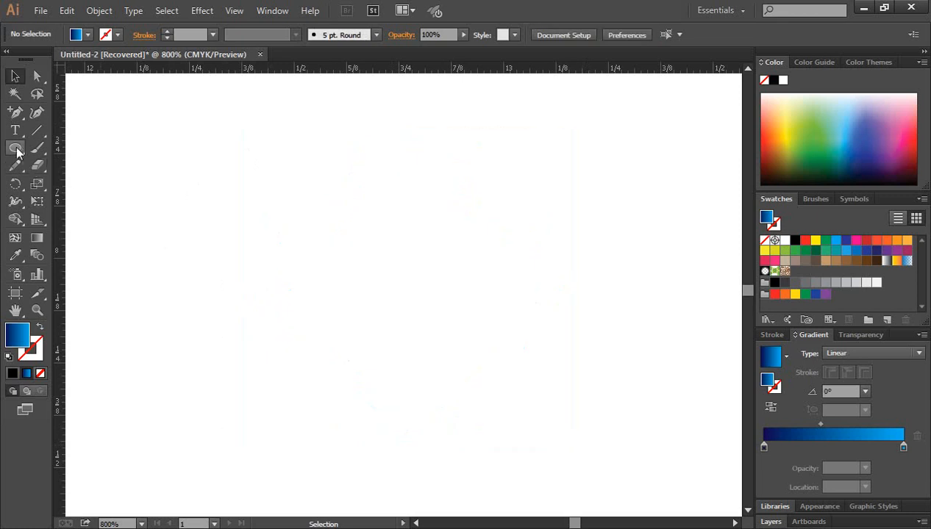
Step: Load the White, Black gradient preset, and set the current fill to solid black
{"action": "left_click", "coordinate": [787, 358]}
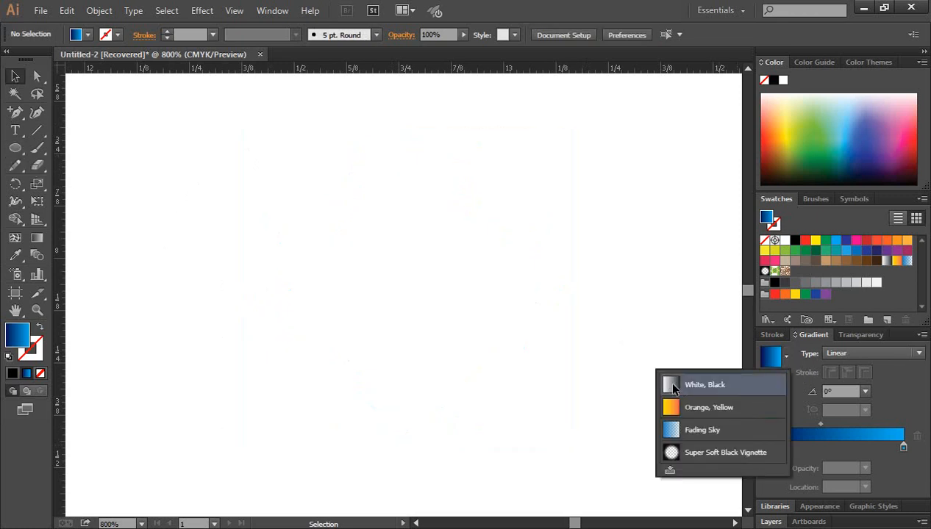
{"action": "left_click", "coordinate": [679, 383]}
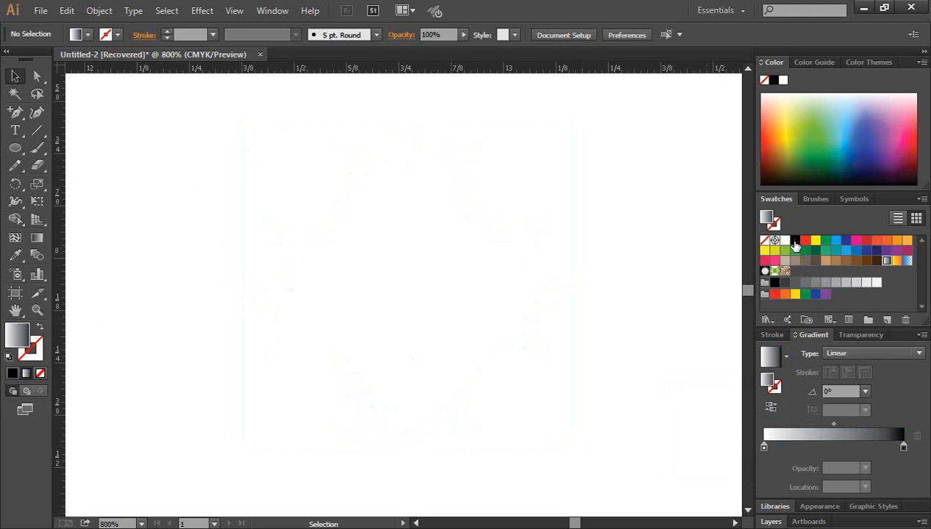
{"action": "left_click", "coordinate": [795, 243]}
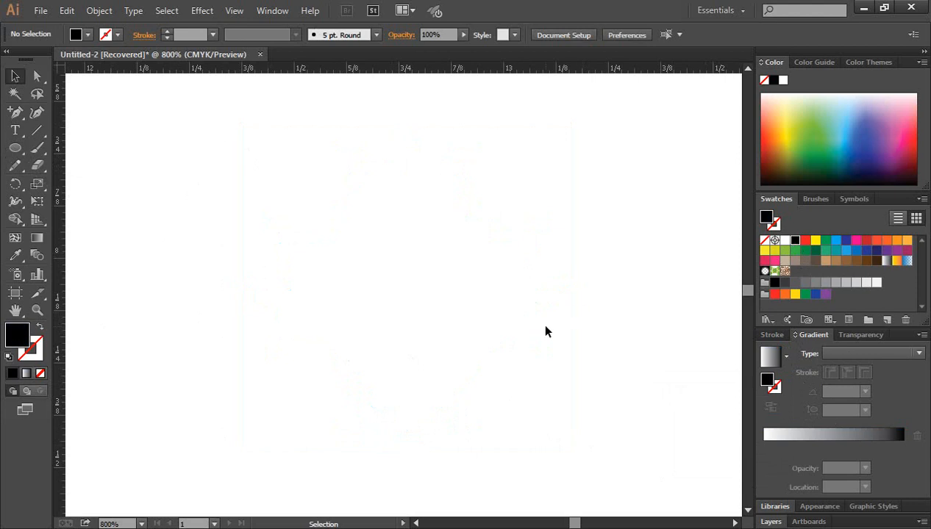
Step: Draw a black circle with the Ellipse tool and place a horizontally aligned copy to its right, partly overlapping it
{"action": "left_click", "coordinate": [24, 151]}
{"action": "left_click", "coordinate": [81, 184]}
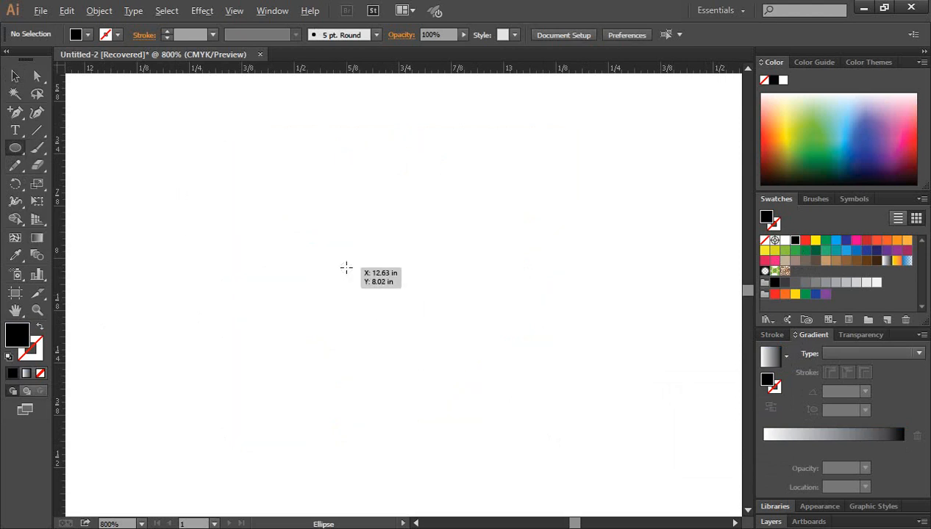
{"action": "left_click_drag", "start_coordinate": [346, 267], "coordinate": [421, 366]}
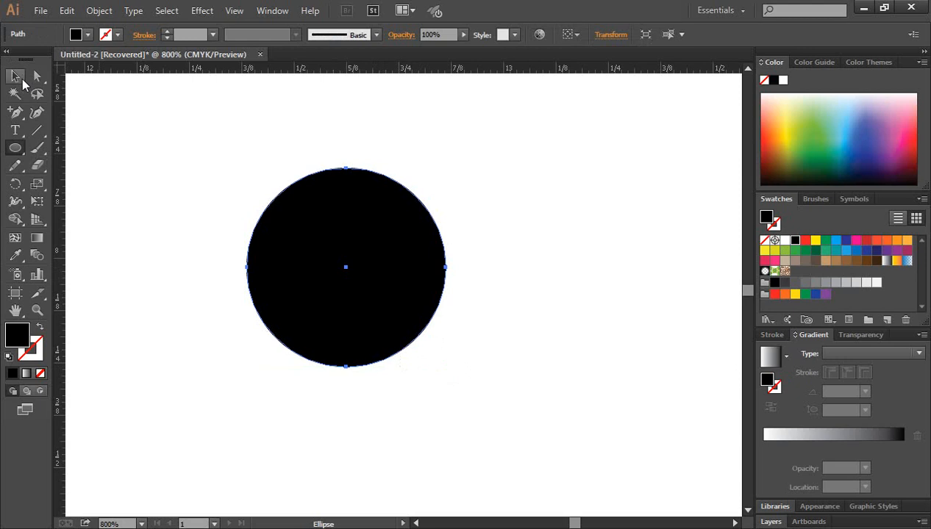
{"action": "left_click", "coordinate": [16, 76]}
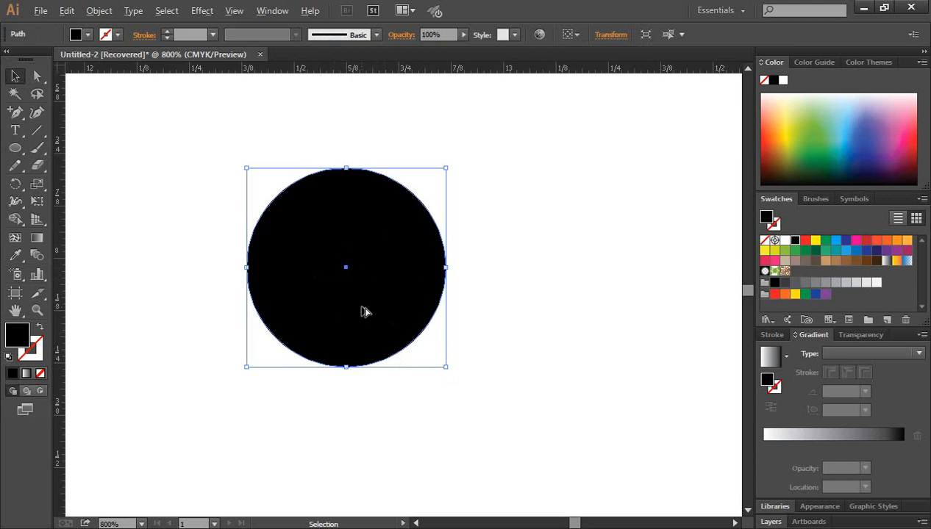
{"action": "left_click_drag", "start_coordinate": [374, 312], "coordinate": [493, 315]}
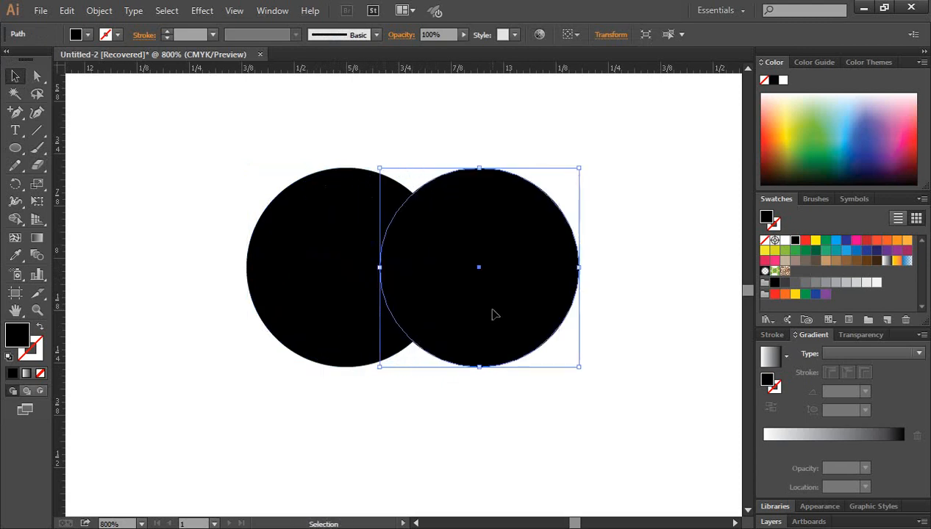
Step: Remove the outer parts of both circles with Shape Builder, keeping only the overlapping petal shape
{"action": "left_click", "coordinate": [534, 417]}
{"action": "left_click_drag", "start_coordinate": [606, 429], "coordinate": [239, 141]}
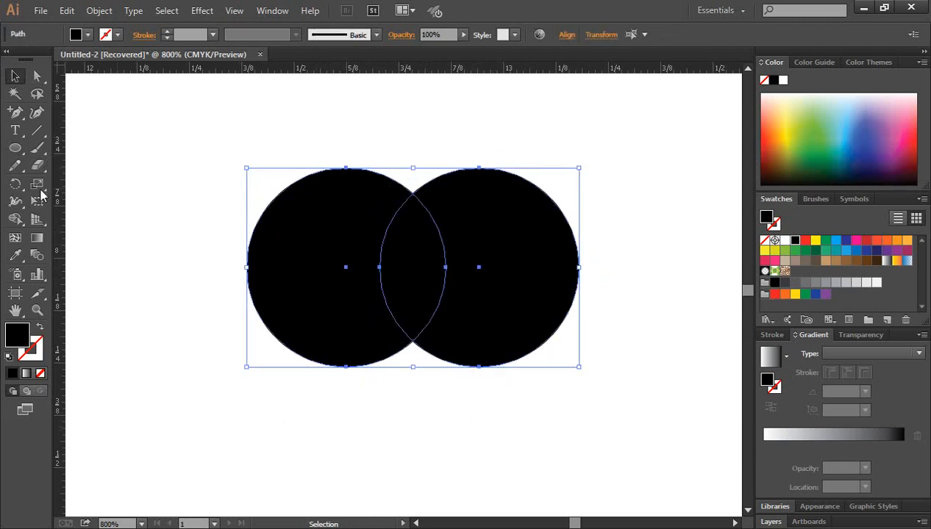
{"action": "left_click", "coordinate": [16, 221]}
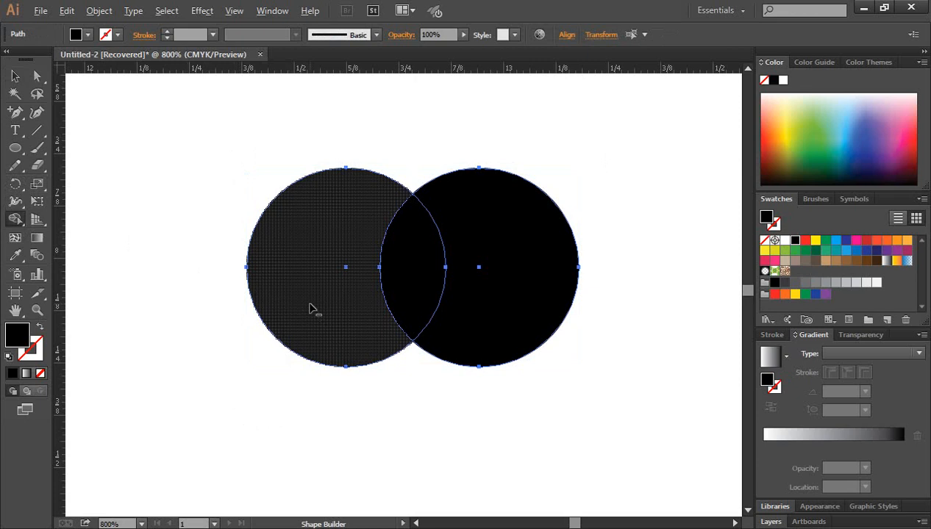
{"action": "left_click", "coordinate": [311, 309], "text": "alt"}
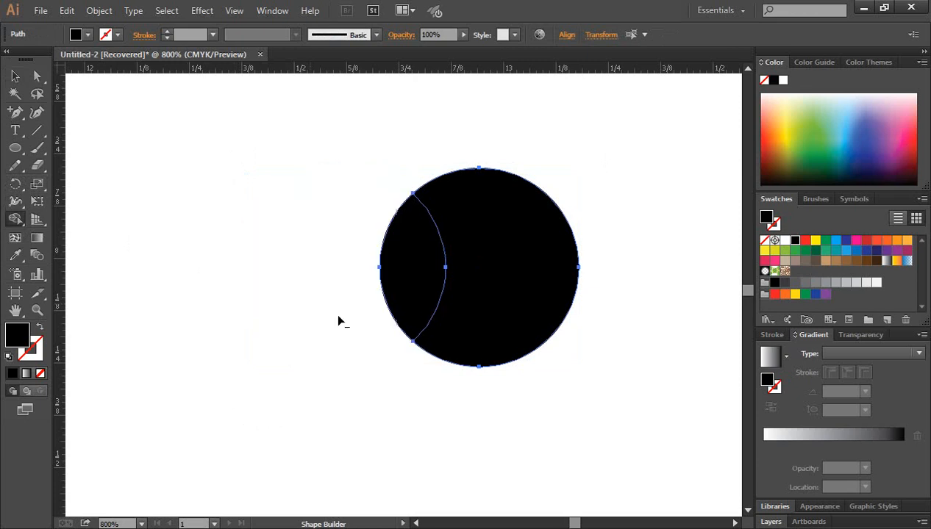
{"action": "left_click", "coordinate": [505, 292], "text": "alt"}
{"action": "left_click", "coordinate": [14, 76]}
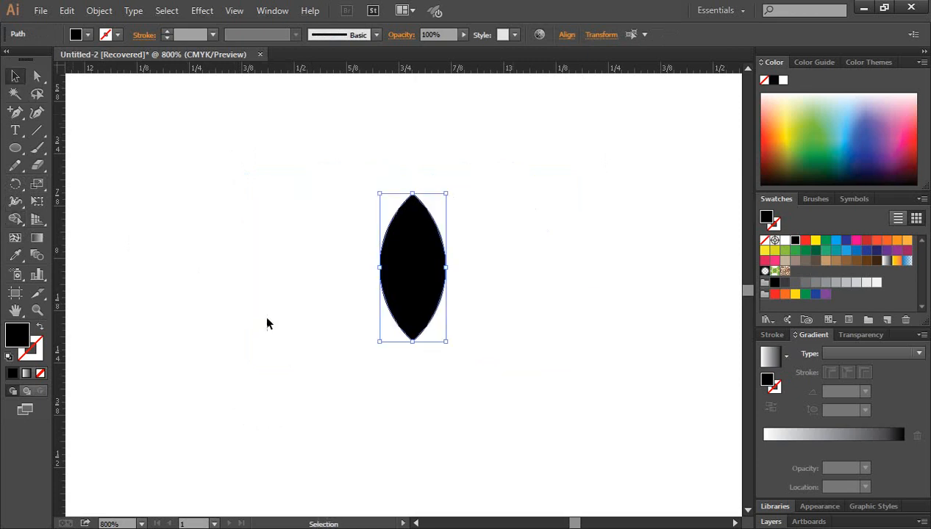
{"action": "left_click", "coordinate": [237, 362]}
Step: Replace the original petal with a duplicate of it, placed near the middle of the artboard
{"action": "left_click_drag", "start_coordinate": [405, 300], "coordinate": [474, 294]}
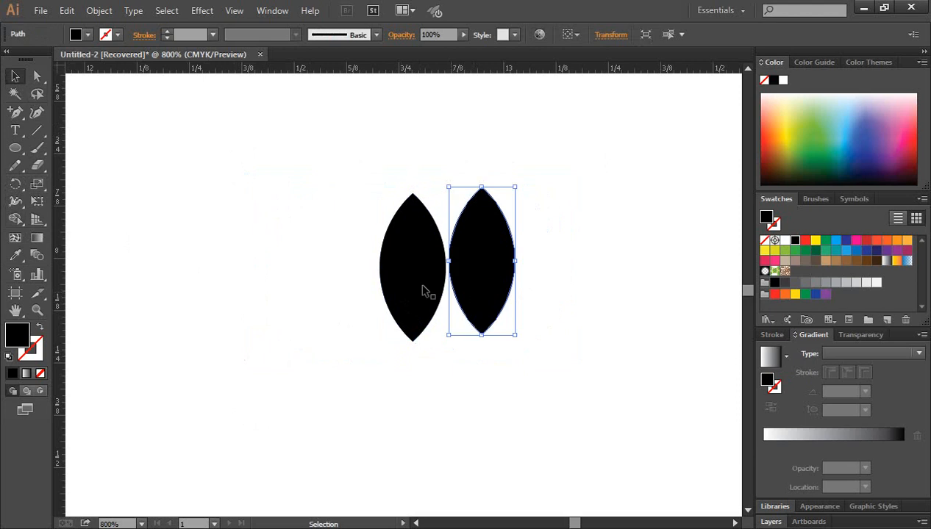
{"action": "left_click_drag", "start_coordinate": [417, 284], "coordinate": [350, 284]}
{"action": "key", "text": "Delete"}
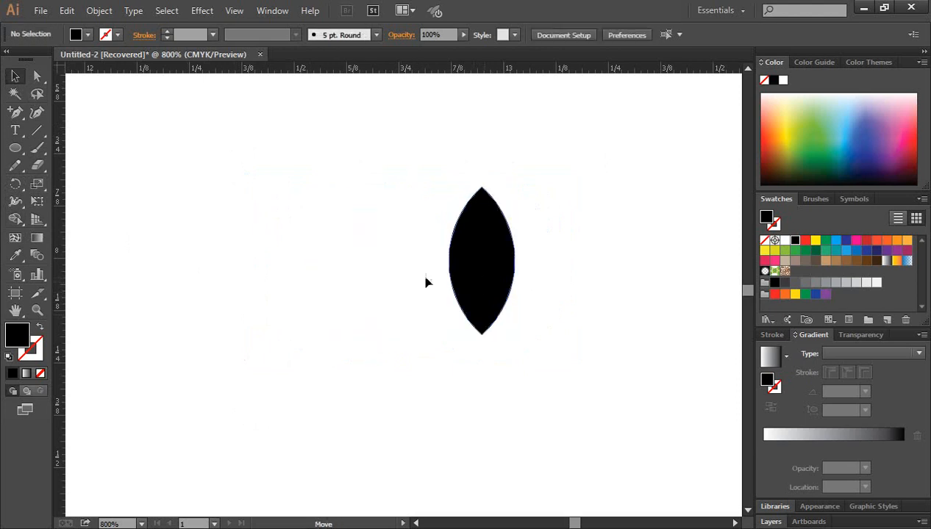
{"action": "left_click_drag", "start_coordinate": [509, 266], "coordinate": [421, 266]}
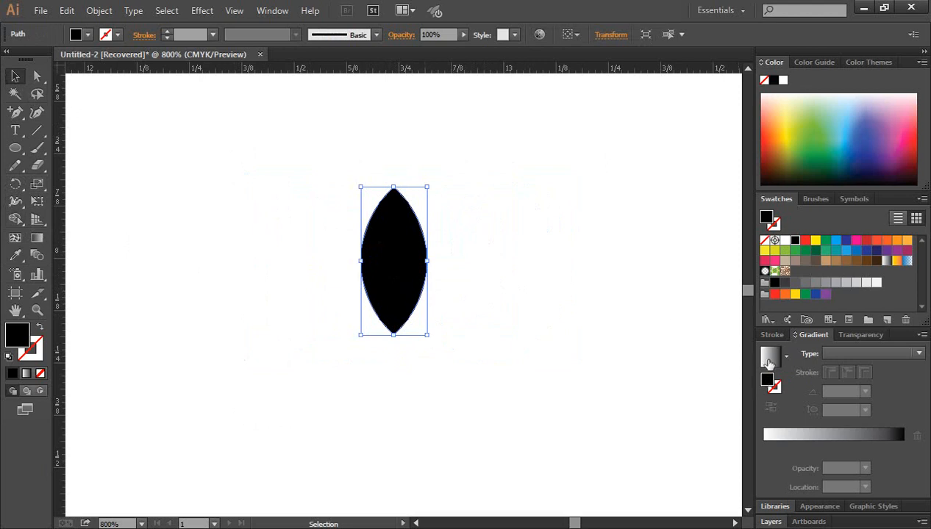
Step: Fill the petal with the white-to-black linear gradient, and keep the petal selected
{"action": "left_click", "coordinate": [770, 359]}
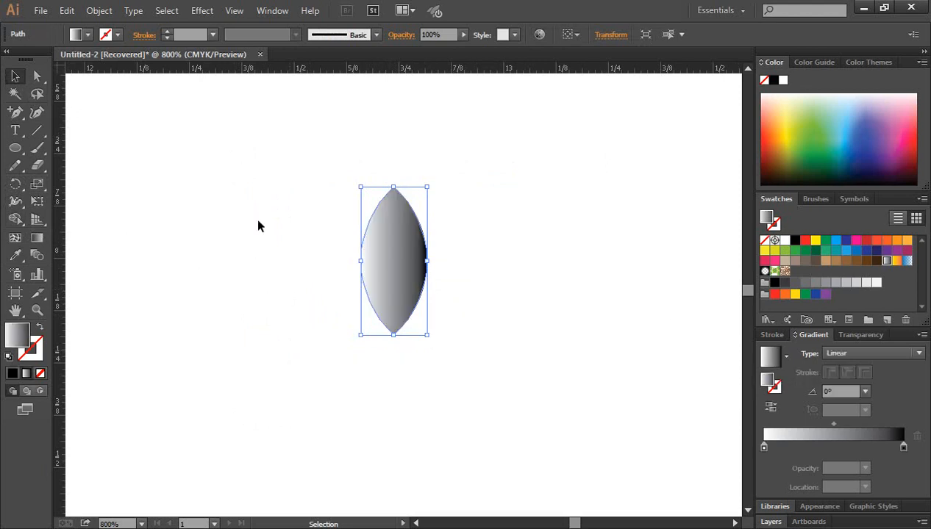
{"action": "left_click", "coordinate": [426, 295]}
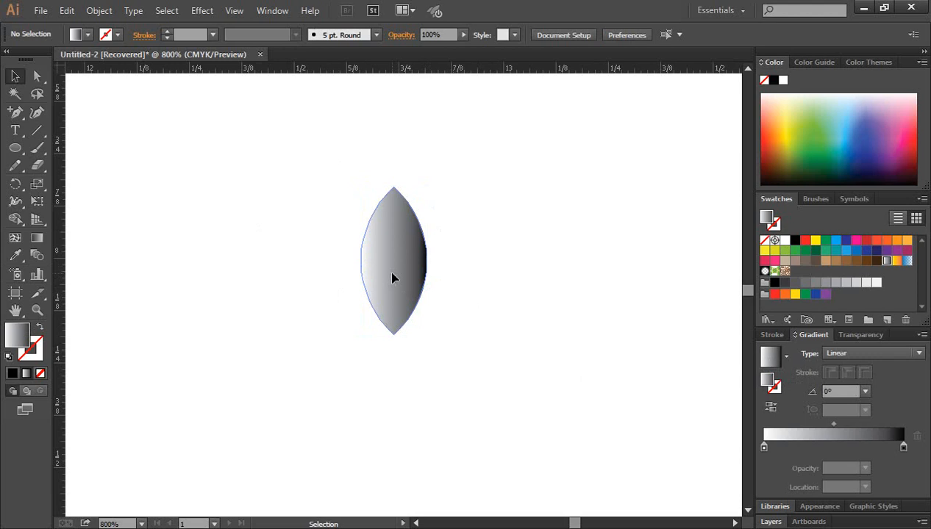
{"action": "left_click", "coordinate": [407, 287]}
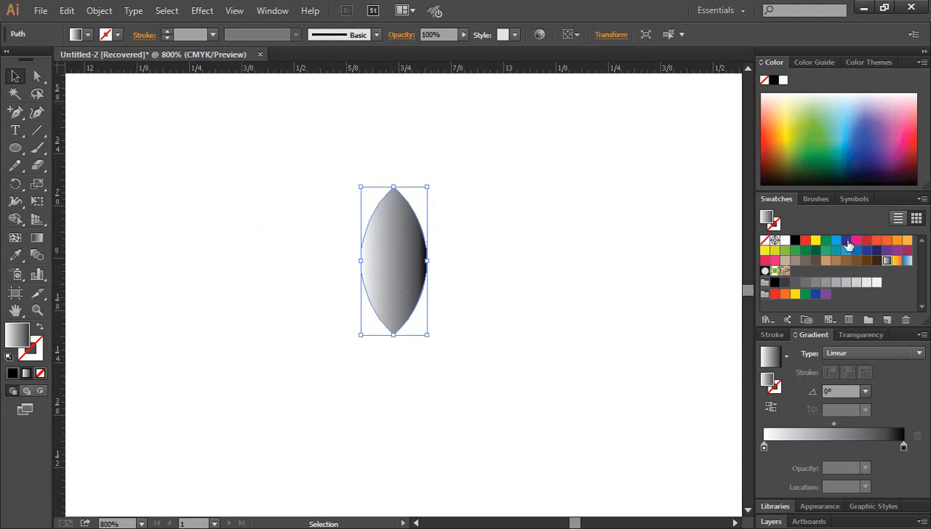
Step: Replace the gradient's white stop with dark blue at 0% and its black stop with light blue at 100%
{"action": "left_click_drag", "start_coordinate": [847, 243], "coordinate": [779, 441]}
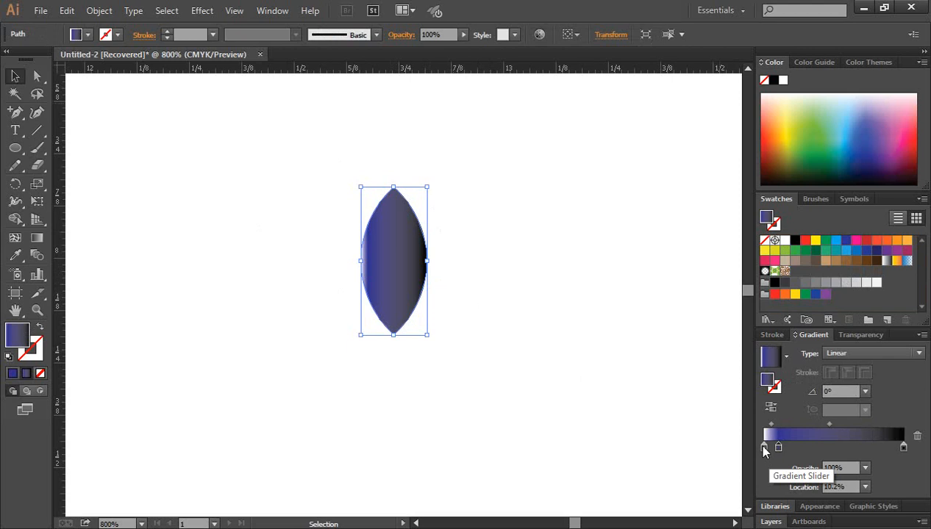
{"action": "left_click", "coordinate": [763, 448]}
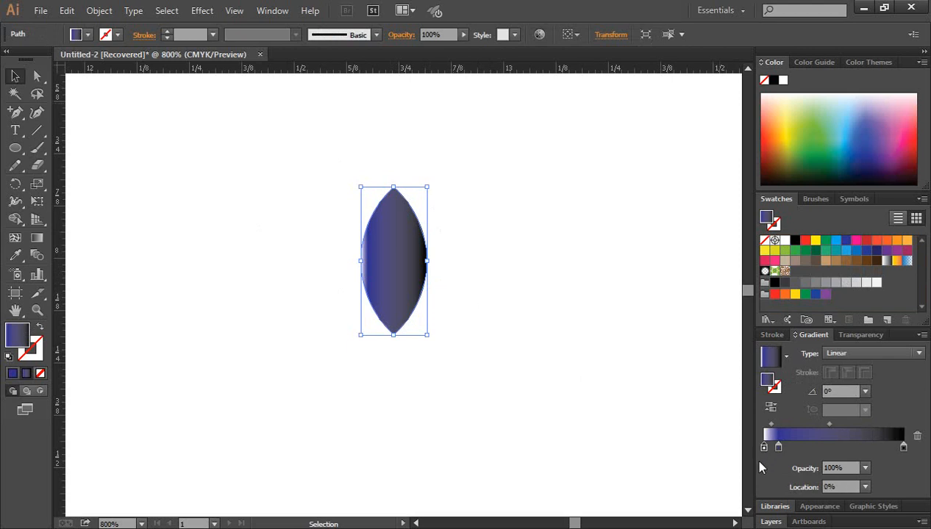
{"action": "key", "text": "Delete"}
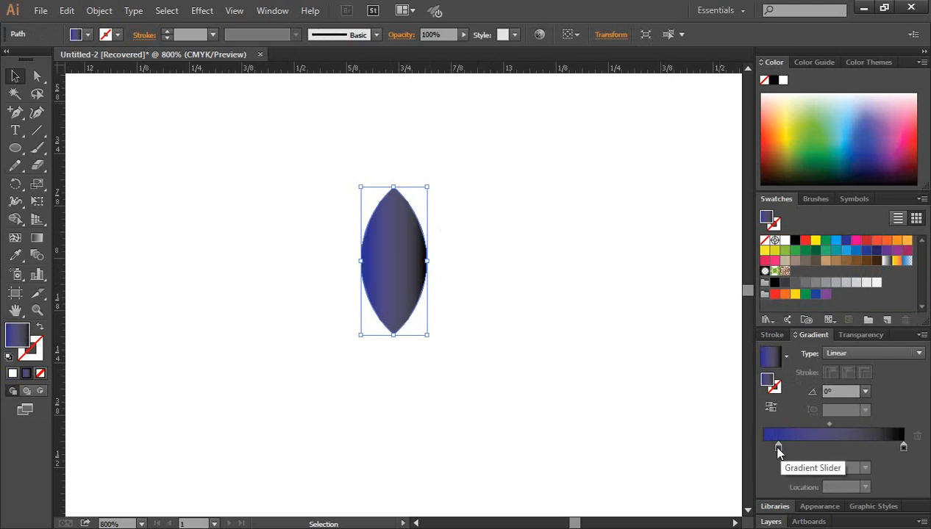
{"action": "left_click_drag", "start_coordinate": [779, 448], "coordinate": [764, 445]}
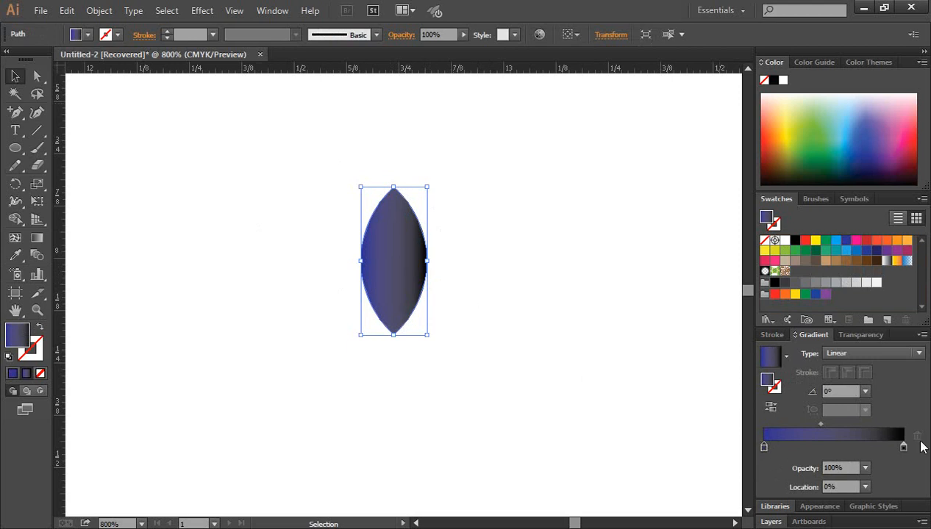
{"action": "left_click_drag", "start_coordinate": [837, 247], "coordinate": [914, 491]}
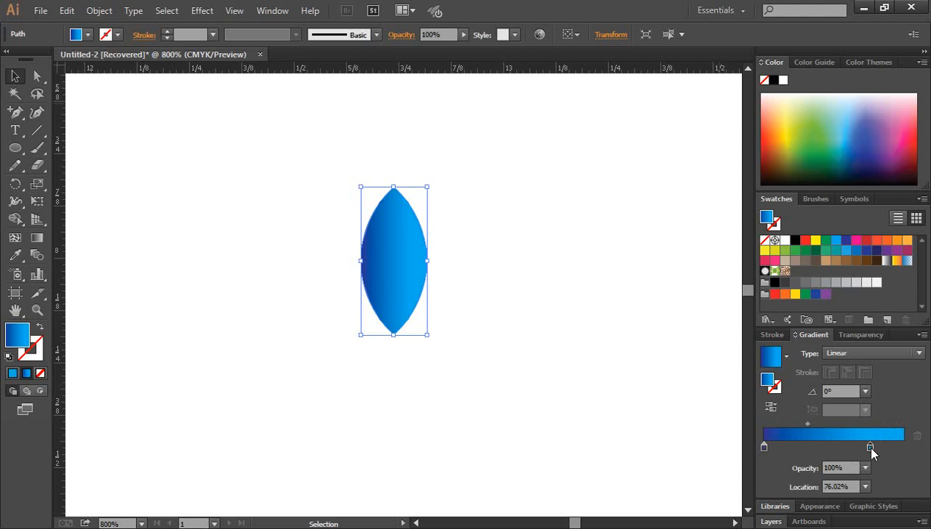
{"action": "left_click_drag", "start_coordinate": [870, 447], "coordinate": [905, 447]}
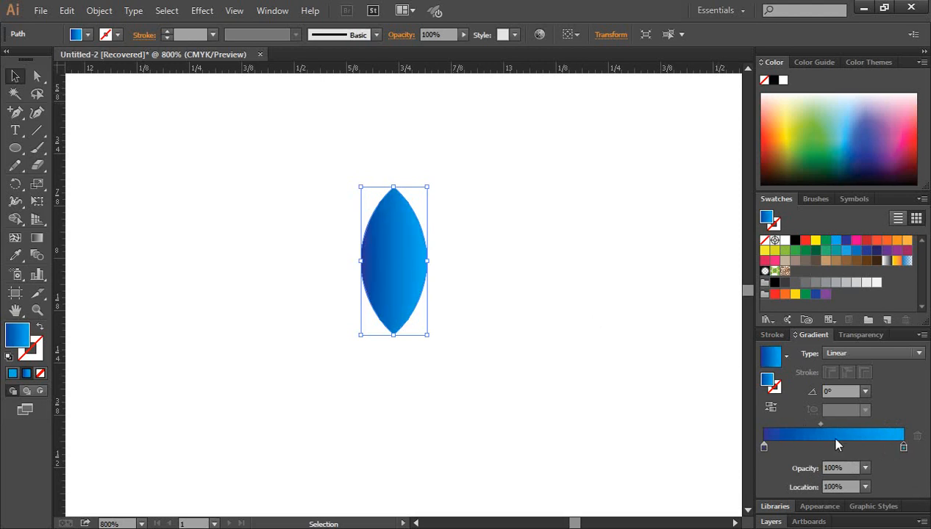
Step: Shift the gradient's dark blue stop slightly inward and set the midpoint between the two blues to about 44.64%
{"action": "left_click_drag", "start_coordinate": [820, 425], "coordinate": [809, 425]}
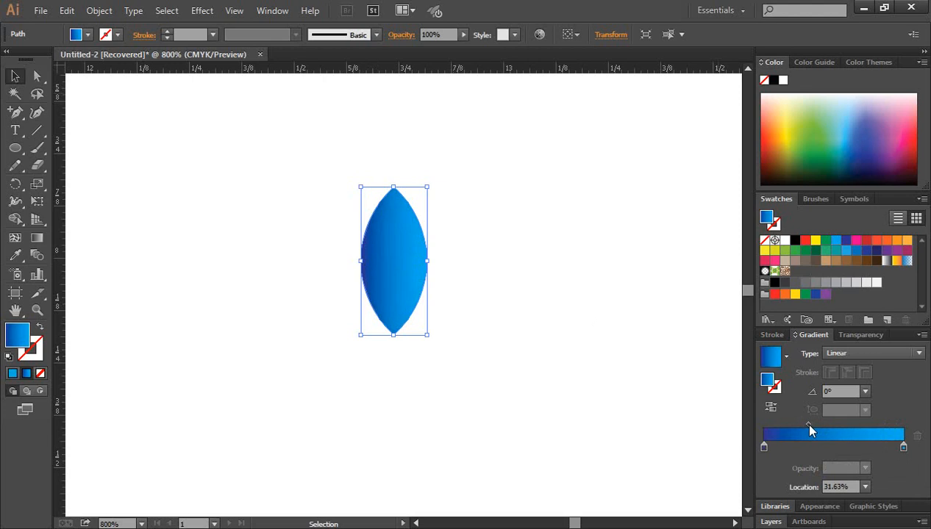
{"action": "left_click", "coordinate": [558, 361]}
{"action": "left_click", "coordinate": [391, 275]}
{"action": "left_click_drag", "start_coordinate": [808, 426], "coordinate": [819, 425]}
{"action": "left_click_drag", "start_coordinate": [764, 446], "coordinate": [781, 467]}
{"action": "left_click_drag", "start_coordinate": [834, 426], "coordinate": [829, 431]}
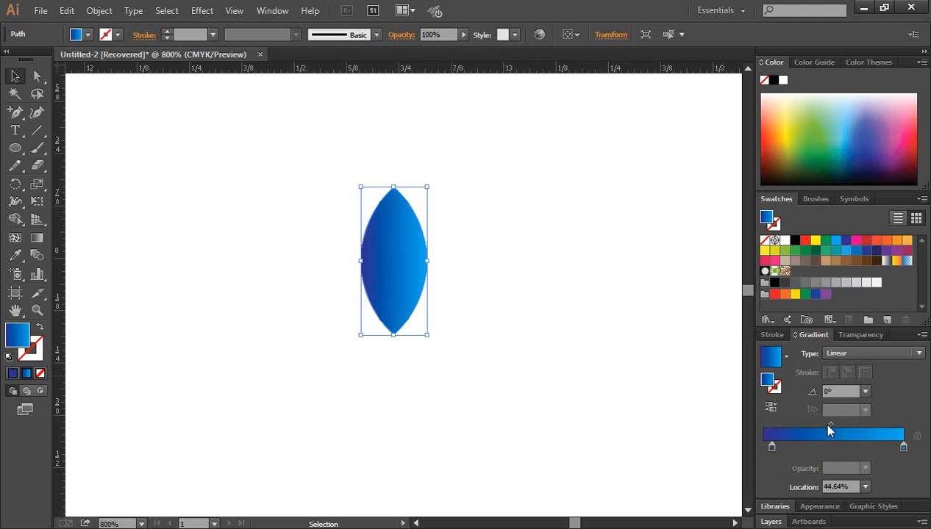
Step: Reselect the petal and move it slightly upward on the artboard
{"action": "left_click", "coordinate": [455, 276]}
{"action": "left_click", "coordinate": [391, 256]}
{"action": "left_click_drag", "start_coordinate": [397, 287], "coordinate": [403, 256]}
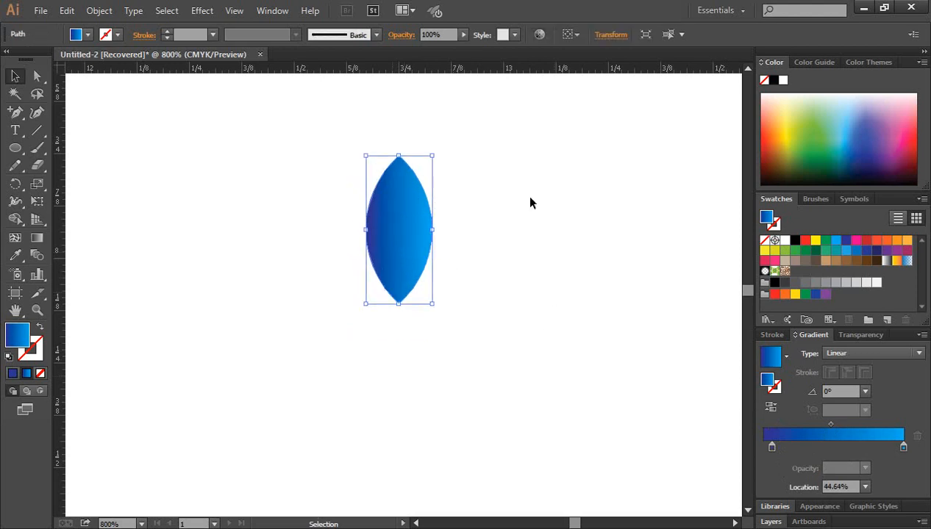
Step: Undo the petal's upward move, and create a copy of the petal rotated 30° about its bottom tip
{"action": "left_click", "coordinate": [16, 185]}
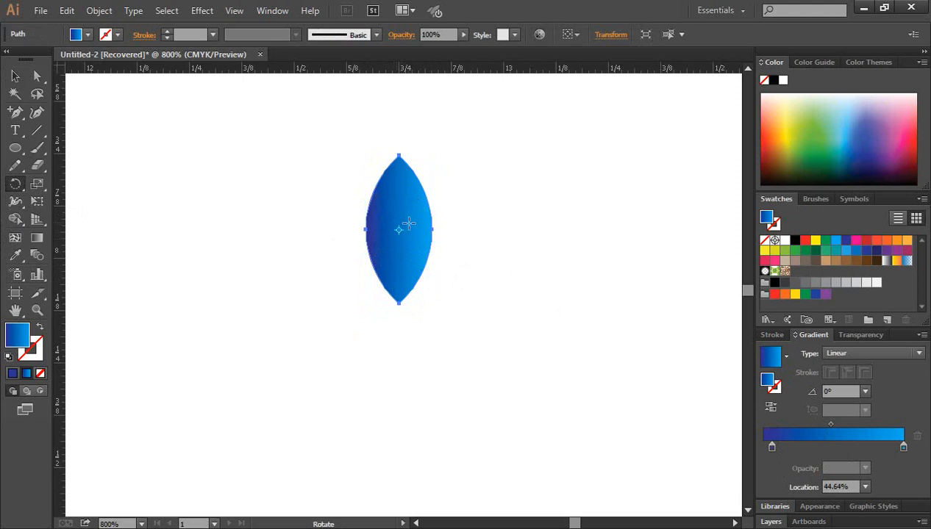
{"action": "left_click", "coordinate": [398, 303]}
{"action": "key", "text": "ctrl+z"}
{"action": "left_click_drag", "start_coordinate": [389, 303], "coordinate": [394, 303]}
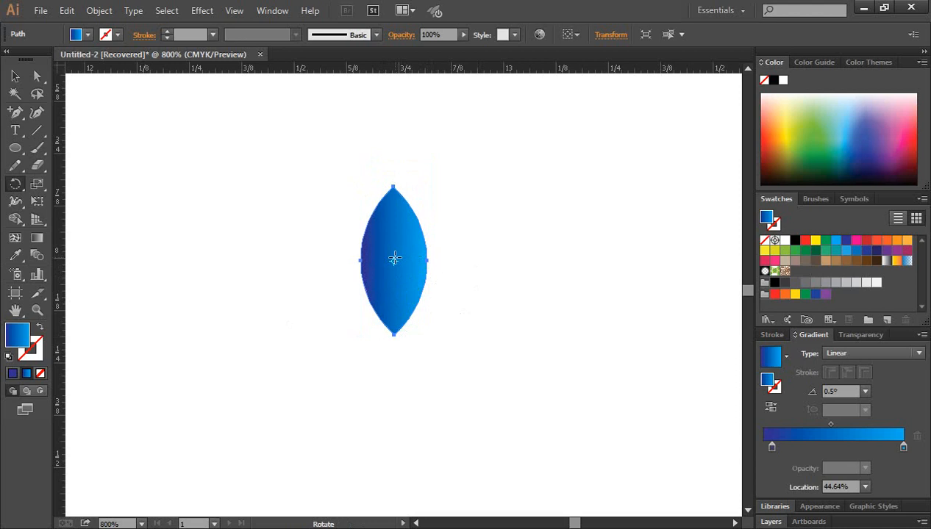
{"action": "left_click", "coordinate": [393, 334], "text": "alt"}
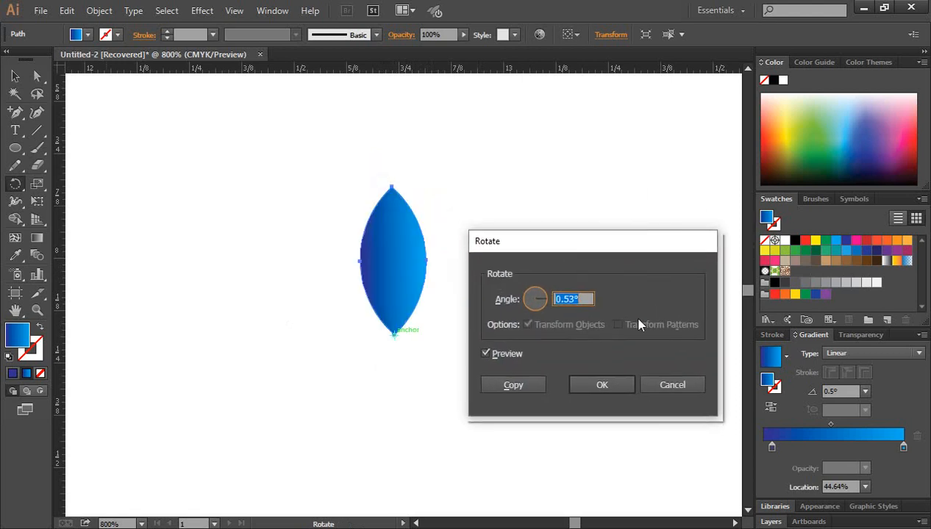
{"action": "left_click", "coordinate": [587, 299]}
{"action": "left_click_drag", "start_coordinate": [587, 298], "coordinate": [535, 310]}
{"action": "key", "text": "BackSpace"}
{"action": "type", "text": "30"}
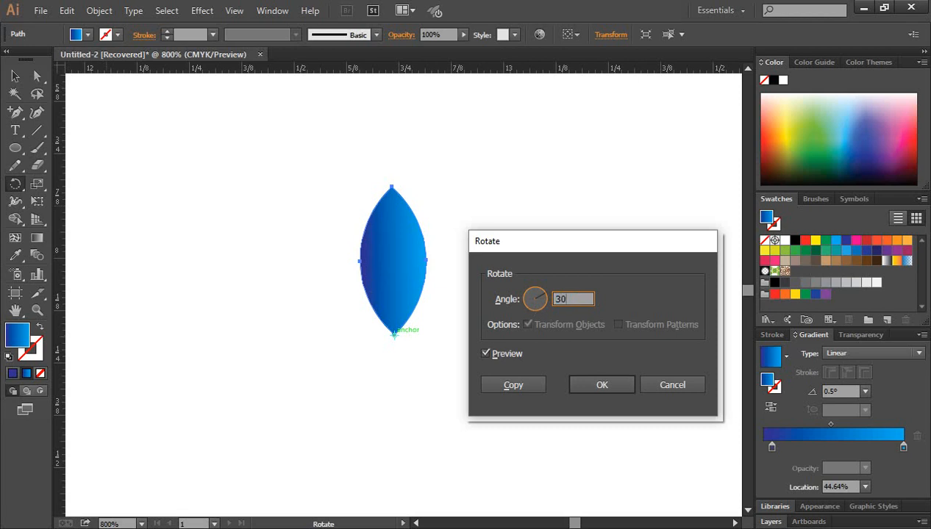
{"action": "left_click", "coordinate": [523, 385]}
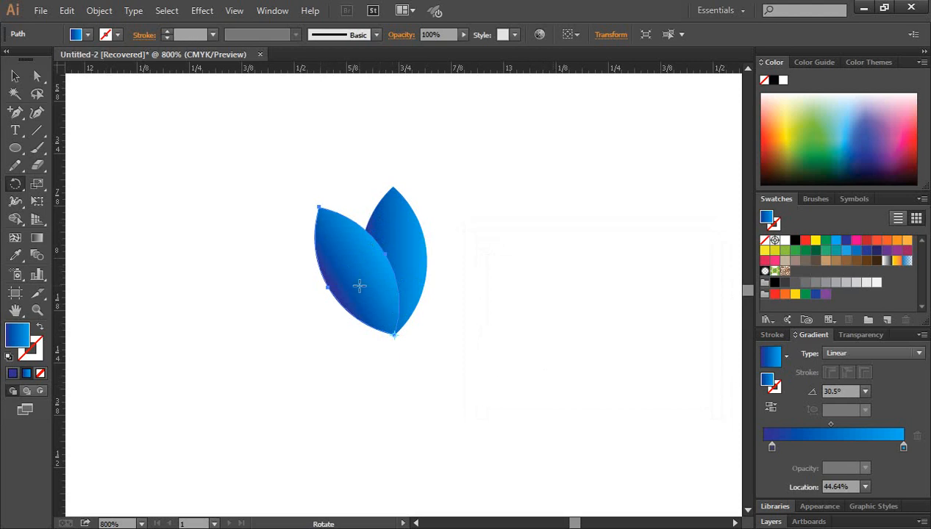
Step: Repeat the 30° rotated petal copy around the shared tip until twelve petals complete the circle, and clear the selection
{"action": "key", "text": "v"}
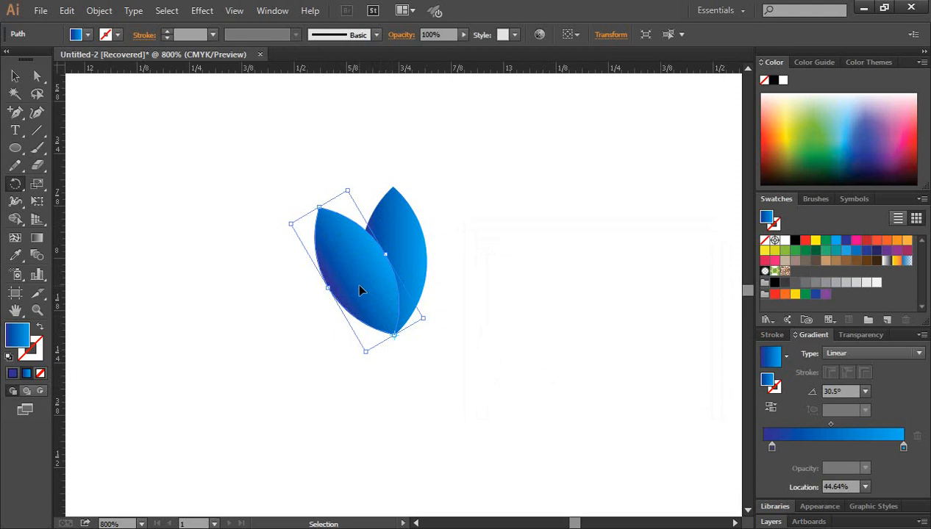
{"action": "key", "text": "ctrl+d"}
{"action": "key", "text": "ctrl+d"}
{"action": "key", "text": "ctrl+d"}
{"action": "key", "text": "ctrl+d"}
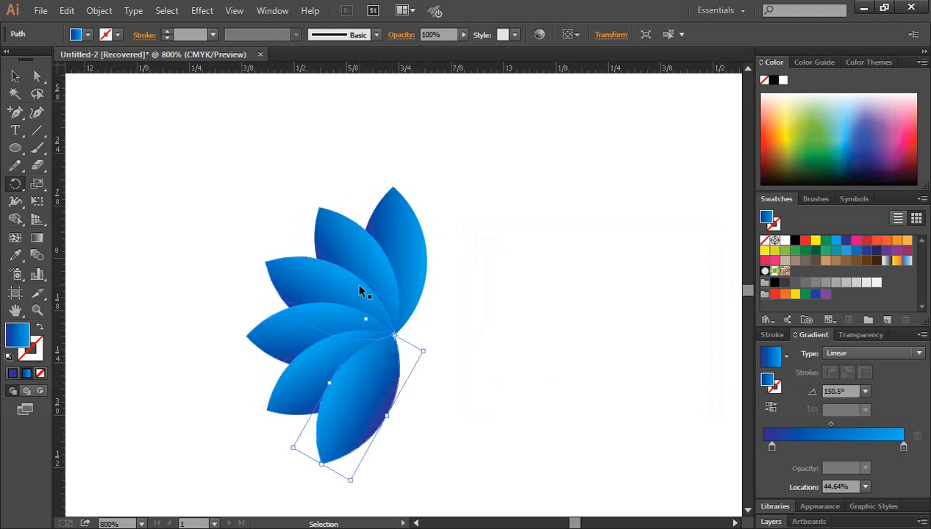
{"action": "key", "text": "ctrl+d"}
{"action": "key", "text": "ctrl+d"}
{"action": "key", "text": "ctrl+d"}
{"action": "key", "text": "ctrl+d"}
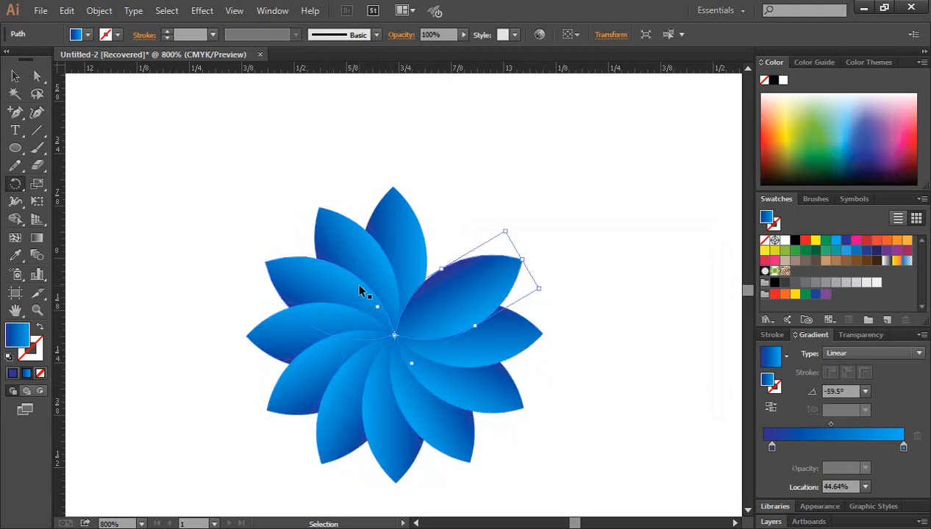
{"action": "key", "text": "ctrl+d"}
{"action": "key", "text": "r"}
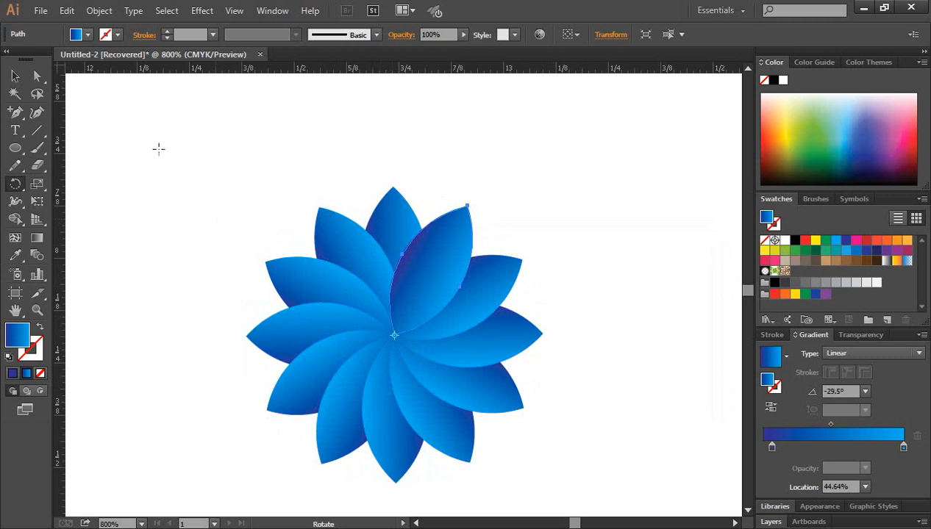
{"action": "left_click", "coordinate": [15, 76]}
{"action": "left_click", "coordinate": [250, 235]}
Step: Select all the petals, group them, and move the flower group sideways and slightly upward on the artboard
{"action": "scroll", "coordinate": [365, 193], "scroll_direction": "down", "scroll_amount": 1}
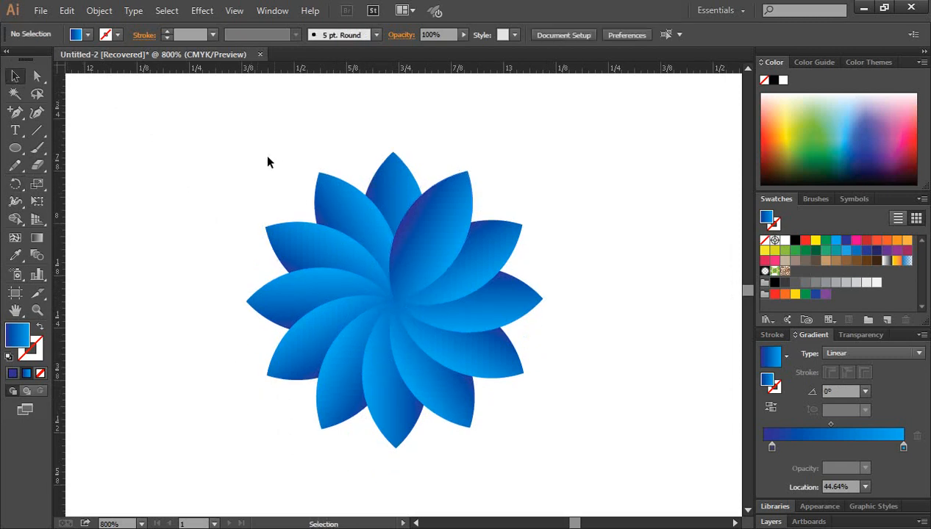
{"action": "left_click_drag", "start_coordinate": [244, 162], "coordinate": [559, 434]}
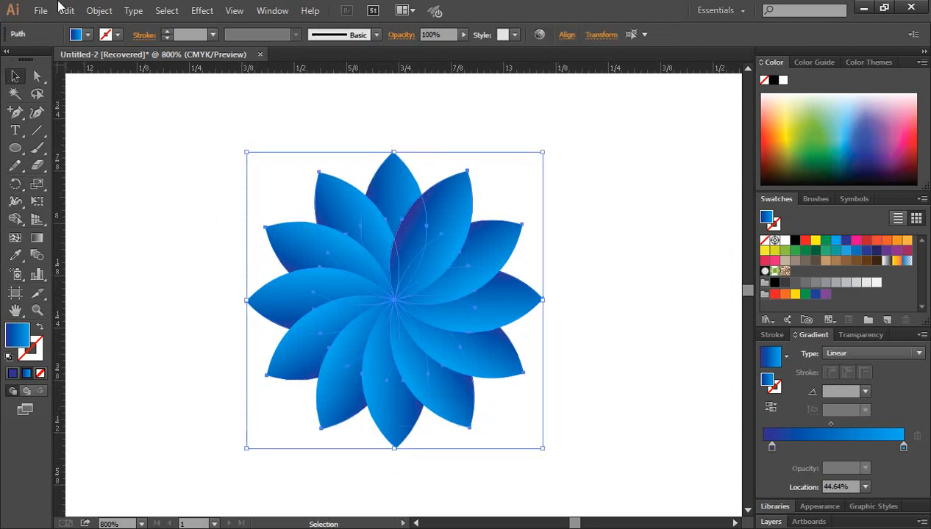
{"action": "right_click", "coordinate": [413, 250]}
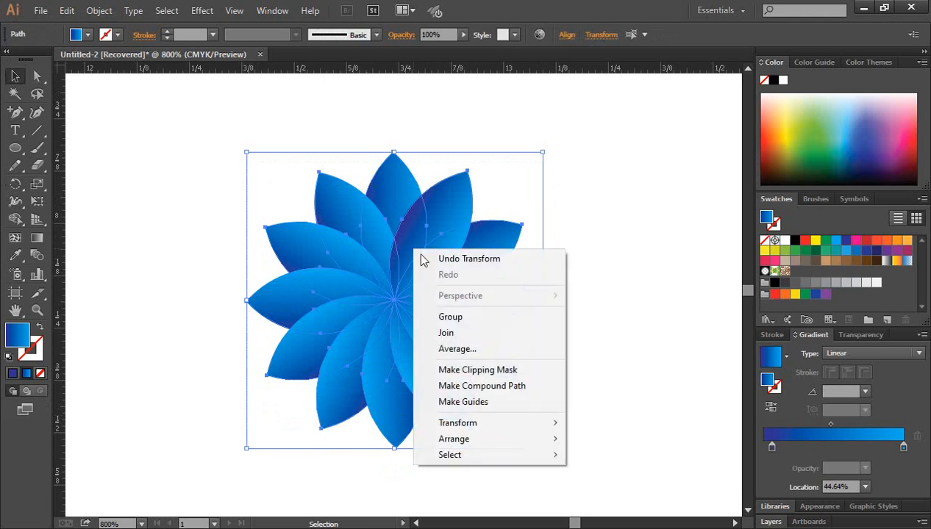
{"action": "left_click", "coordinate": [470, 323]}
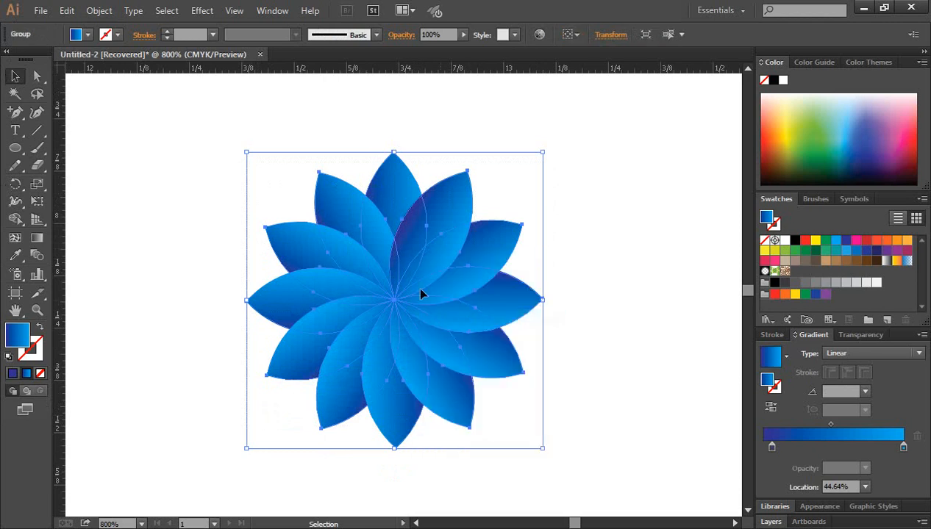
{"action": "left_click_drag", "start_coordinate": [403, 288], "coordinate": [478, 274]}
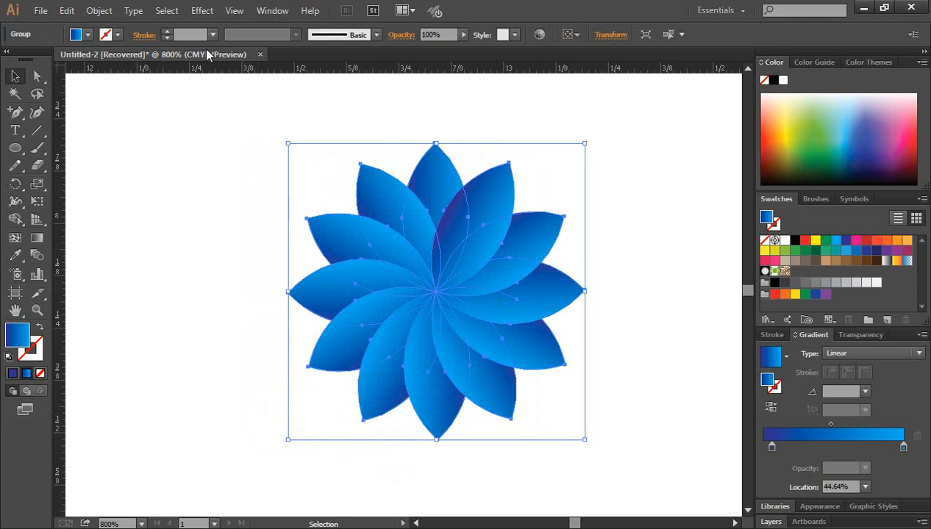
Step: Apply the Free Distort effect to the flower group, swapping its two upper corner points so the shape crosses at the centre
{"action": "left_click", "coordinate": [204, 15]}
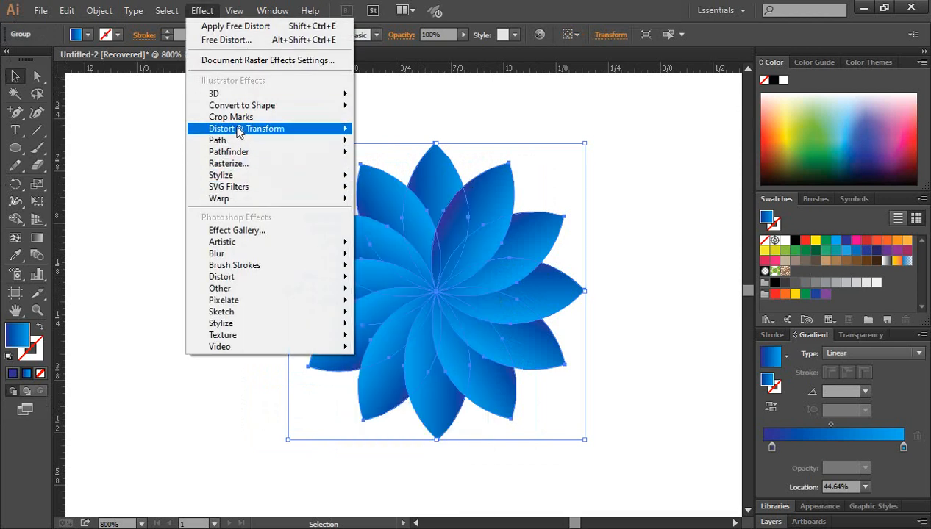
{"action": "mouse_move", "coordinate": [254, 132]}
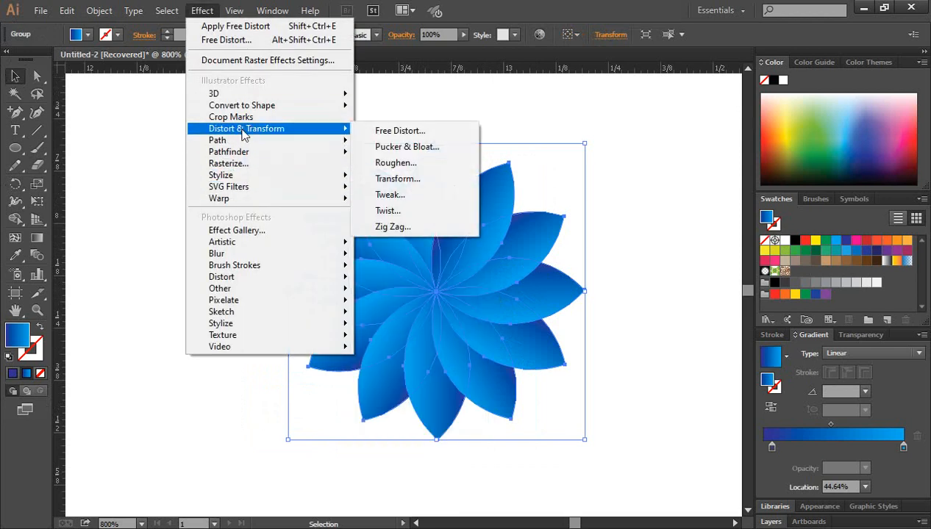
{"action": "left_click", "coordinate": [413, 134]}
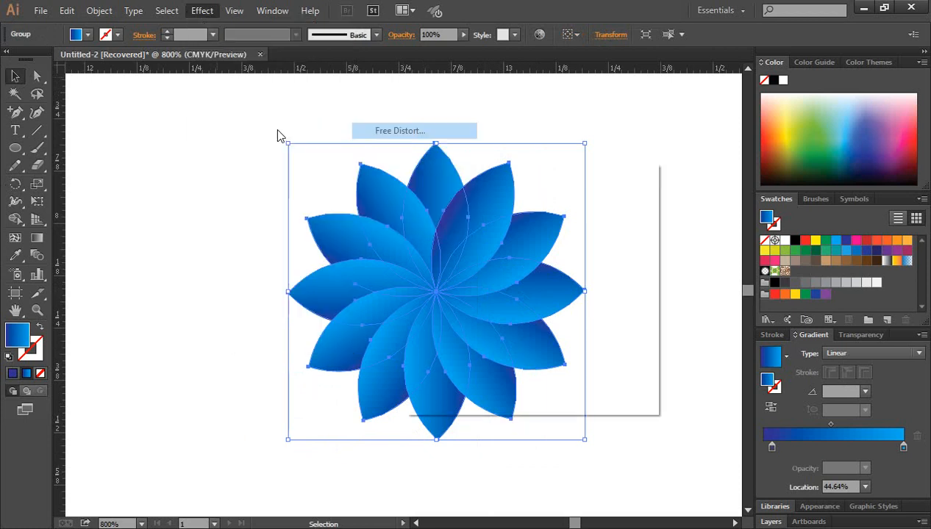
{"action": "left_click_drag", "start_coordinate": [584, 180], "coordinate": [625, 207]}
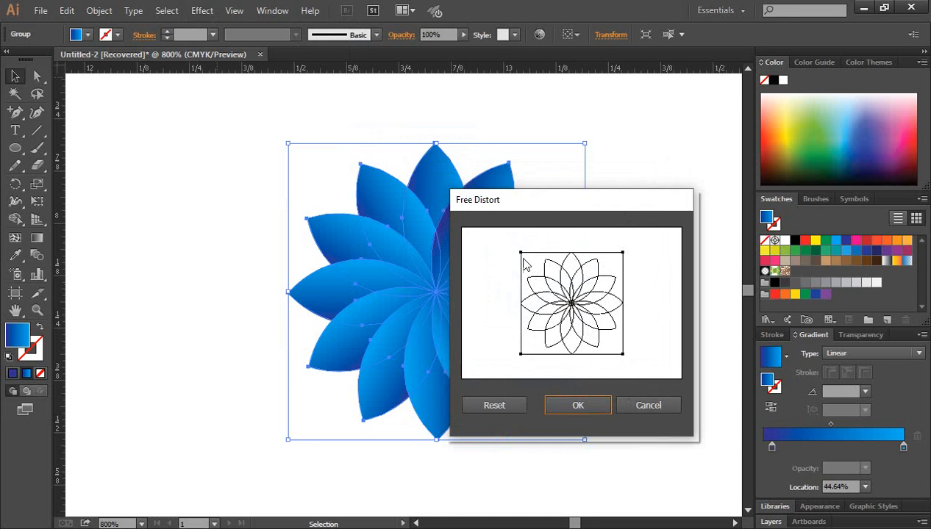
{"action": "left_click_drag", "start_coordinate": [527, 261], "coordinate": [586, 271]}
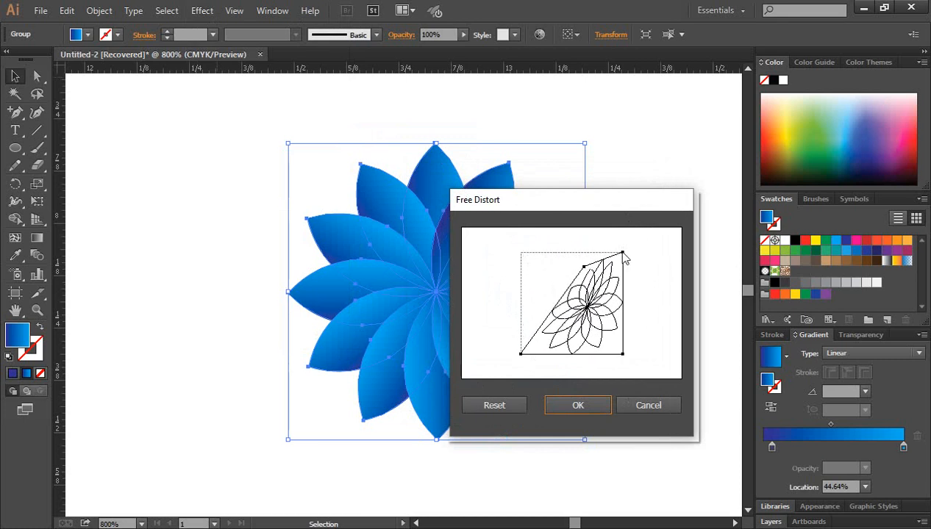
{"action": "left_click_drag", "start_coordinate": [623, 258], "coordinate": [520, 253]}
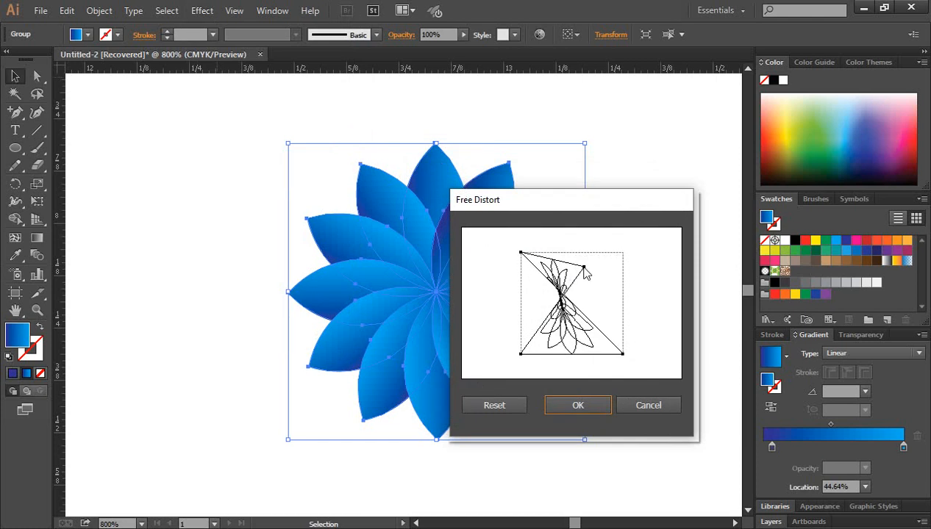
{"action": "left_click_drag", "start_coordinate": [584, 268], "coordinate": [623, 254]}
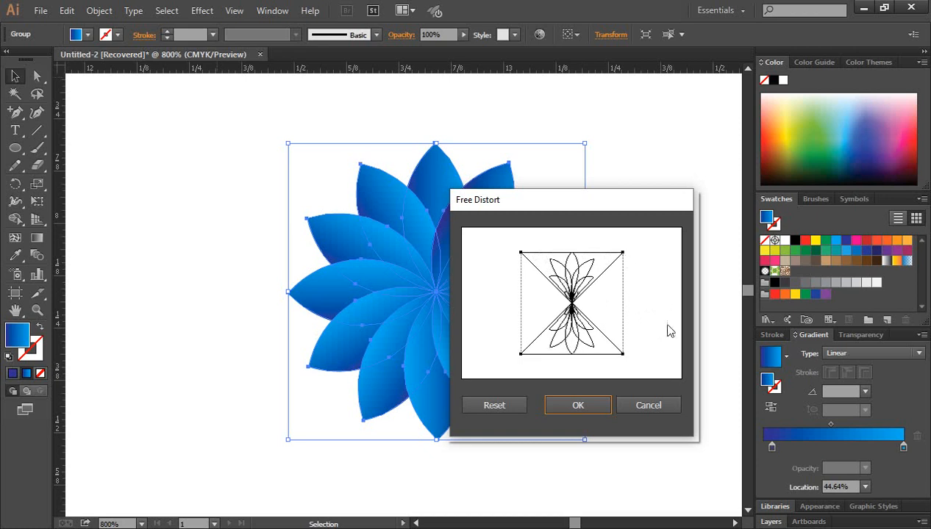
{"action": "left_click", "coordinate": [589, 408]}
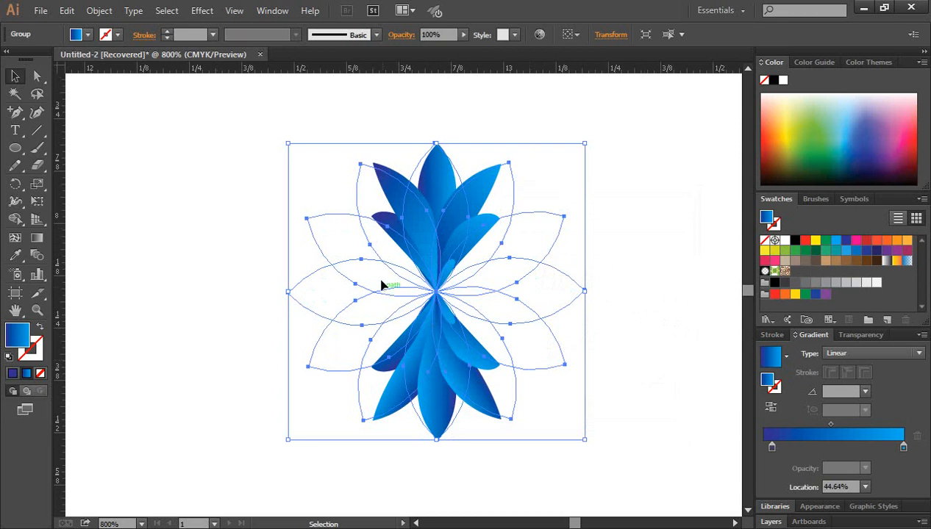
Step: Expand the appearance of the distorted flower group and deselect it
{"action": "left_click", "coordinate": [98, 12]}
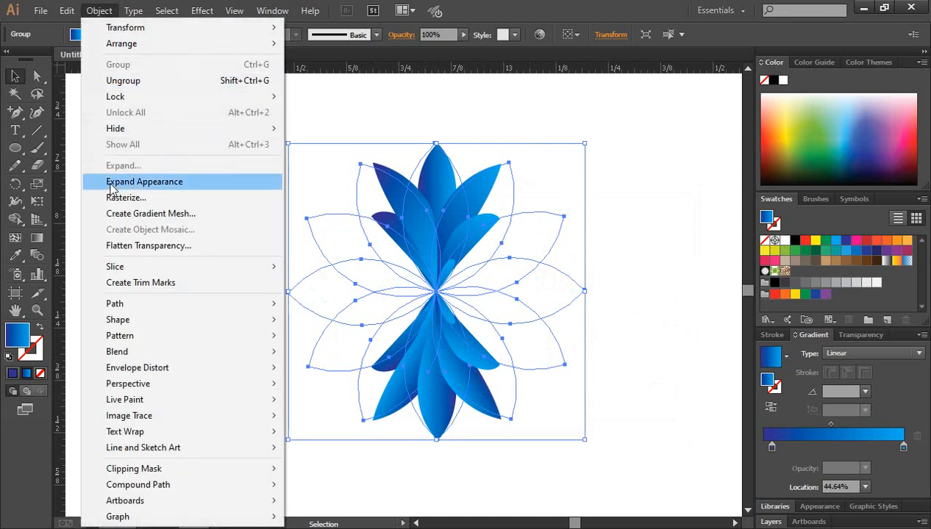
{"action": "left_click", "coordinate": [146, 184]}
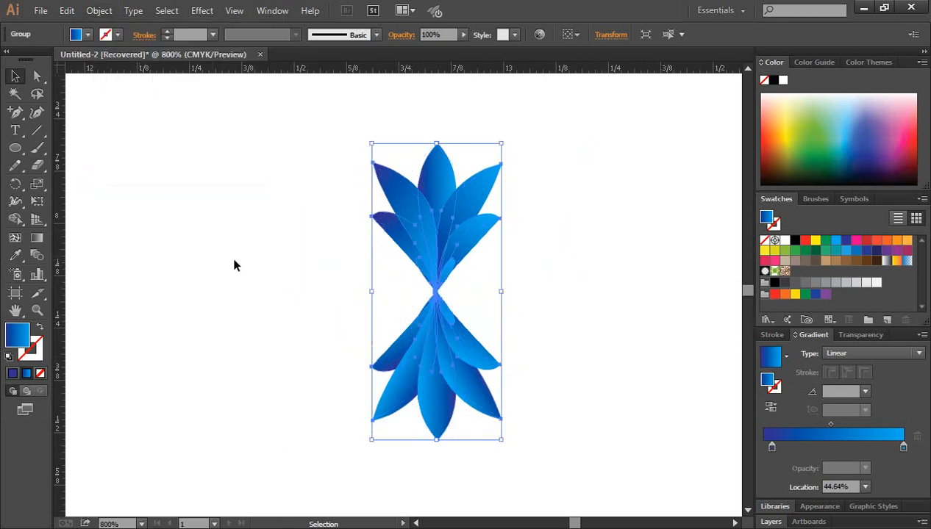
{"action": "left_click", "coordinate": [259, 270]}
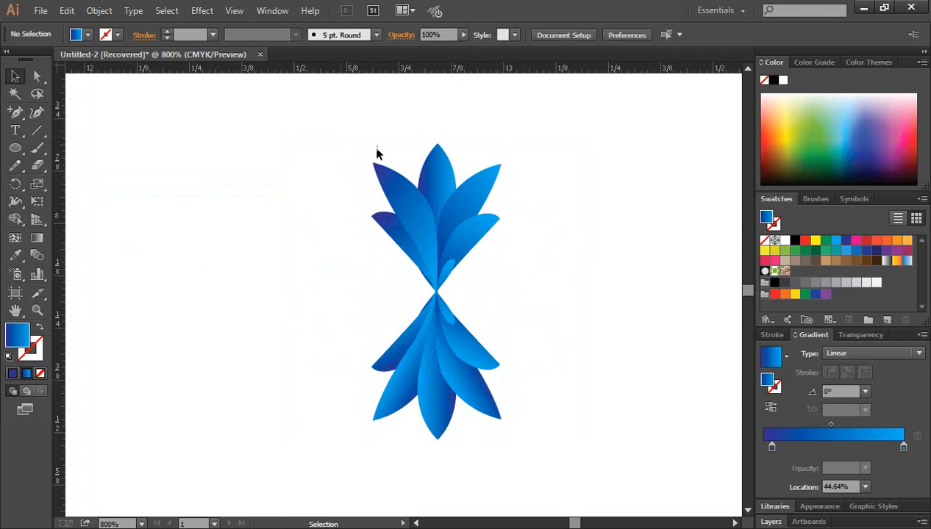
Step: Copy the distorted flower group, paste it in front, and rotate the copy 90° about its centre to form a four-sided flower
{"action": "left_click_drag", "start_coordinate": [343, 136], "coordinate": [577, 314]}
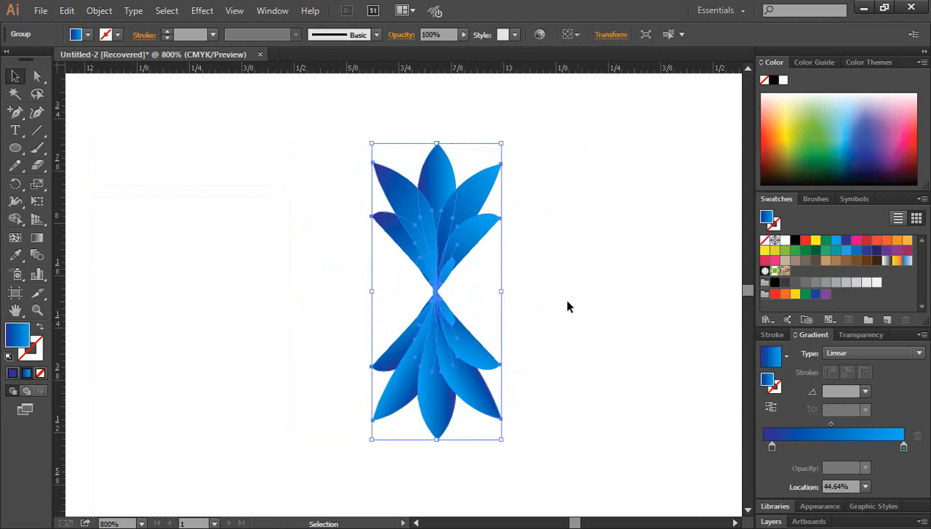
{"action": "left_click", "coordinate": [562, 300]}
{"action": "left_click", "coordinate": [452, 217]}
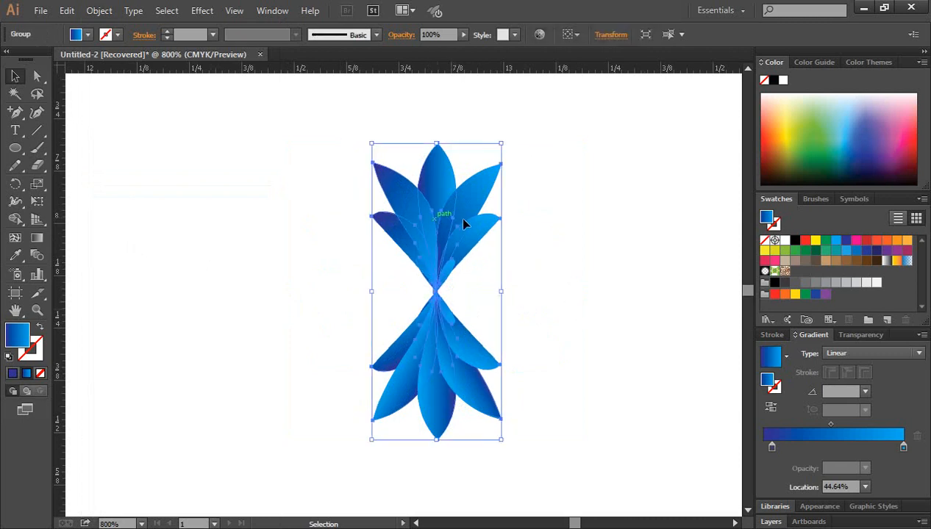
{"action": "left_click", "coordinate": [67, 11]}
{"action": "left_click", "coordinate": [81, 85]}
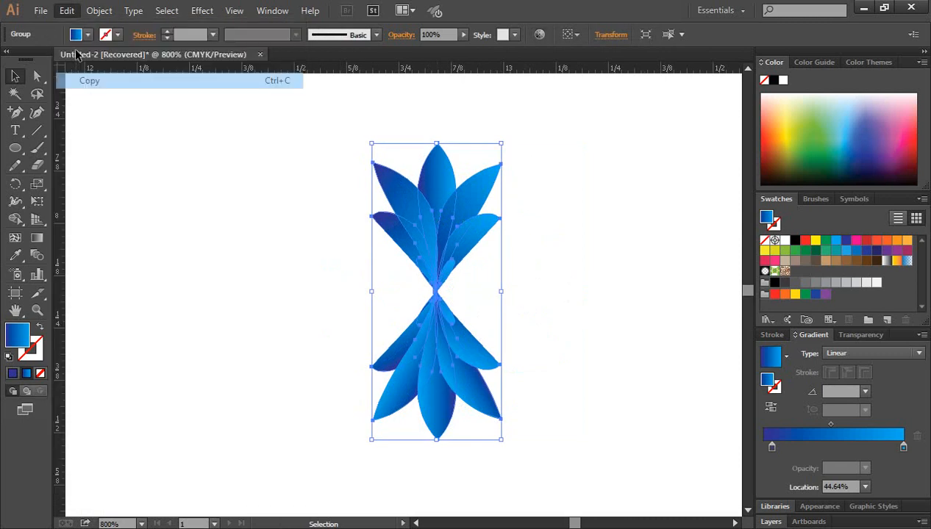
{"action": "left_click", "coordinate": [67, 11]}
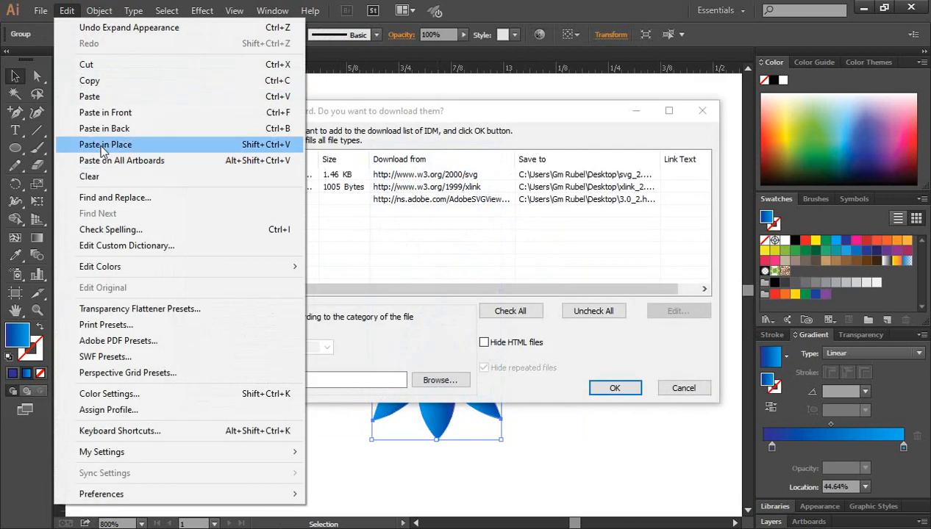
{"action": "left_click", "coordinate": [108, 114]}
{"action": "left_click", "coordinate": [702, 110]}
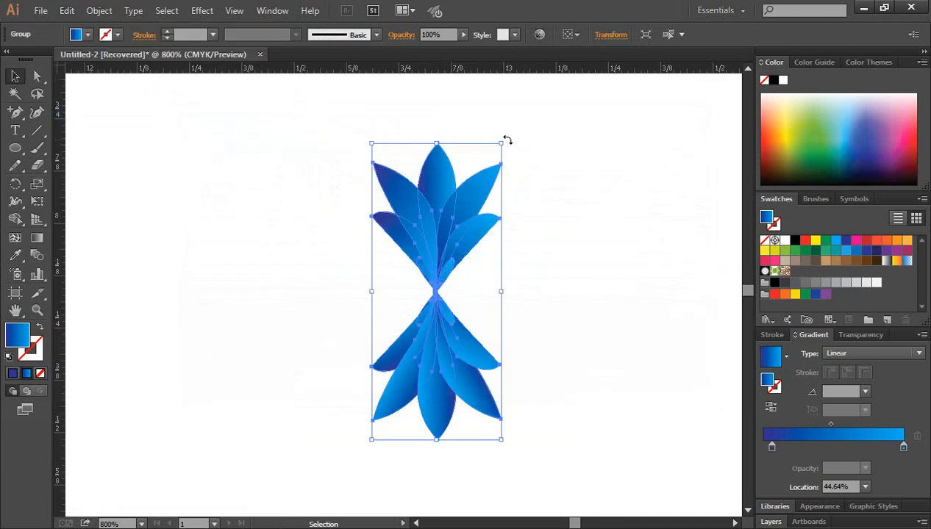
{"action": "left_click_drag", "start_coordinate": [508, 142], "coordinate": [572, 322]}
{"action": "left_click", "coordinate": [640, 354]}
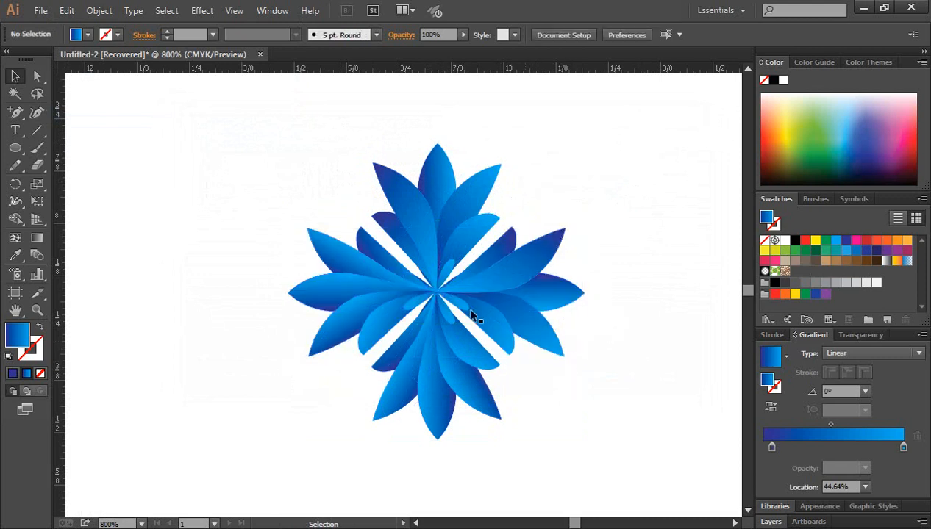
{"action": "key", "text": "ctrl+space"}
{"action": "left_click", "coordinate": [436, 294]}
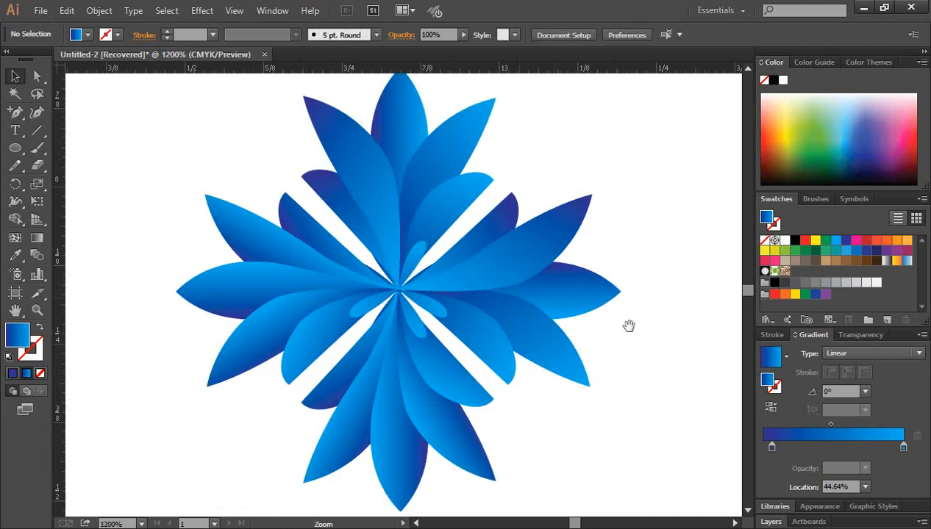
{"action": "key", "text": "ctrl+minus"}
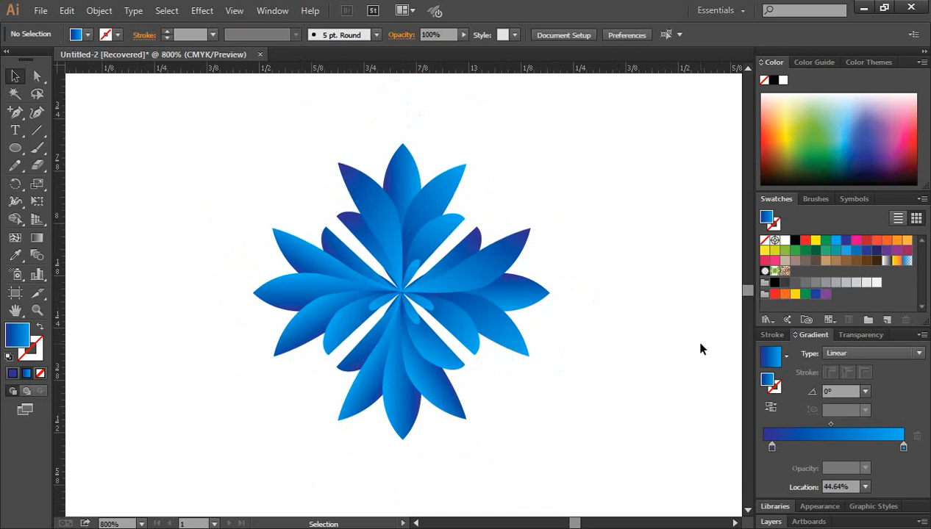